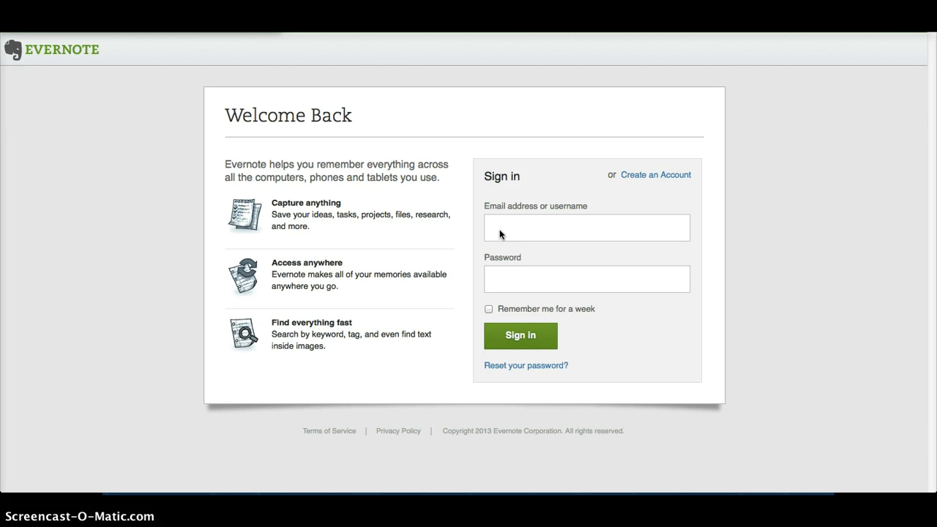
Sign in to Evernote Web with the account username and password
left_click(500, 229)
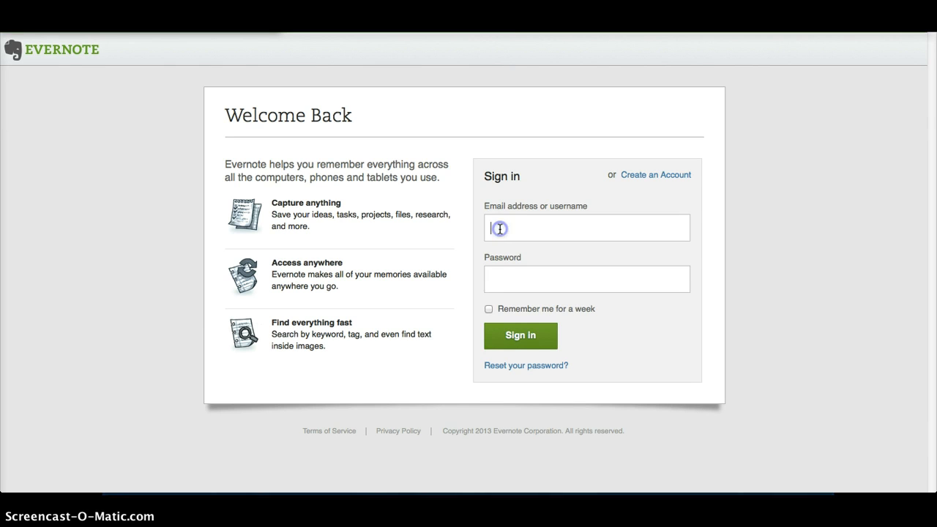
type("Tommytest145")
key("Tab")
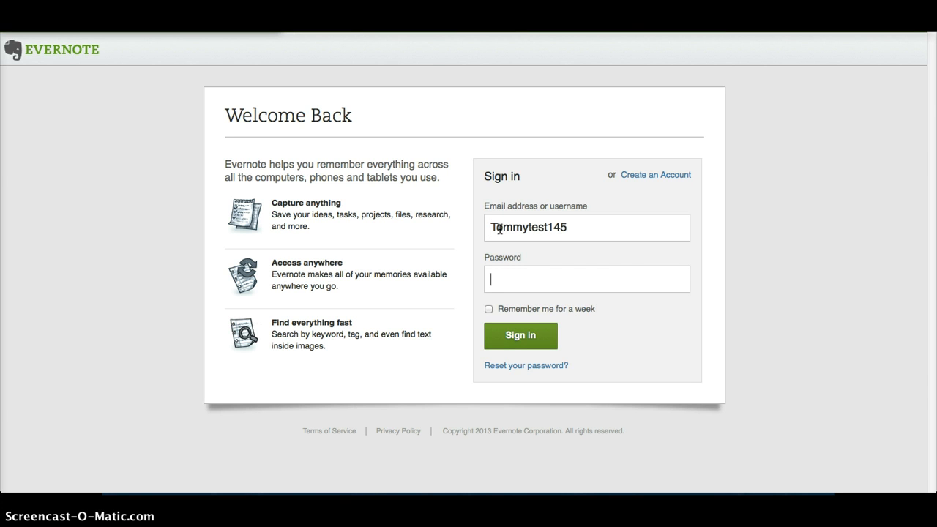
type("***********")
left_click(525, 335)
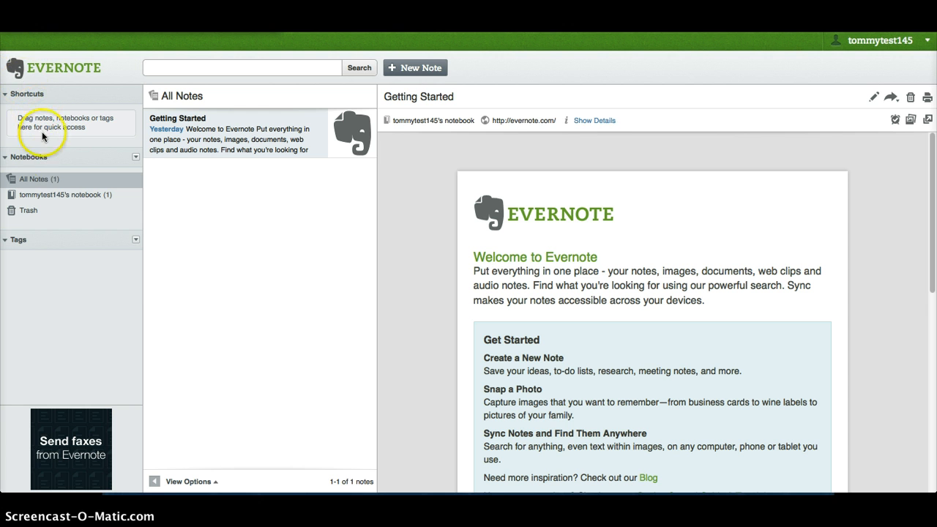
Create a new notebook named 'WD ELAR'
left_click(135, 158)
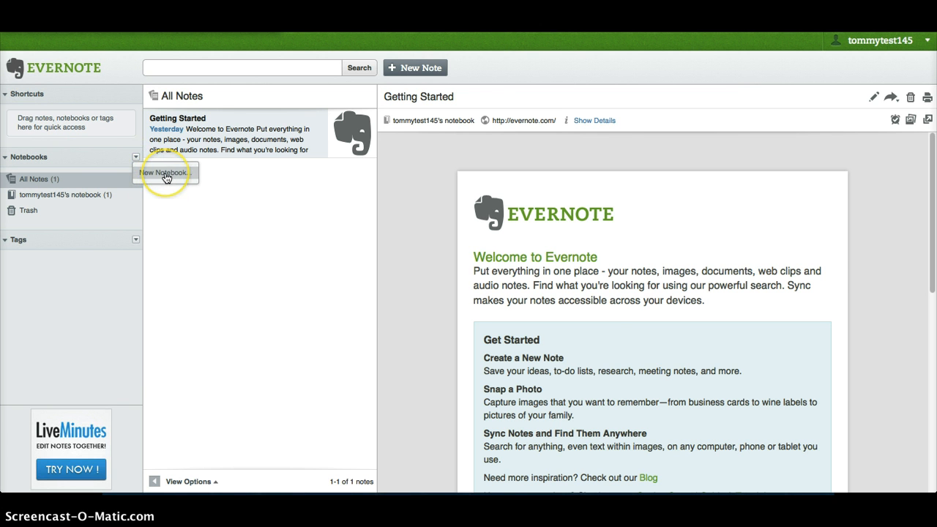
left_click(164, 173)
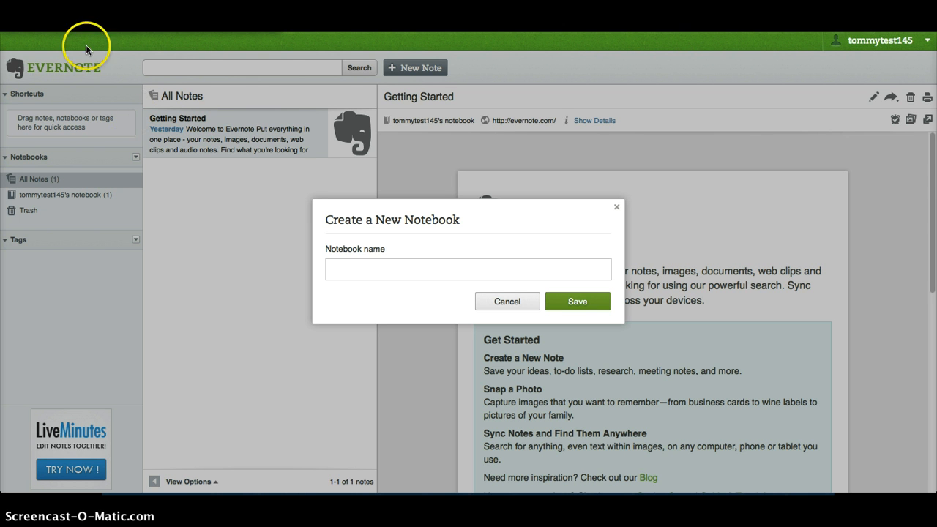
left_click(347, 276)
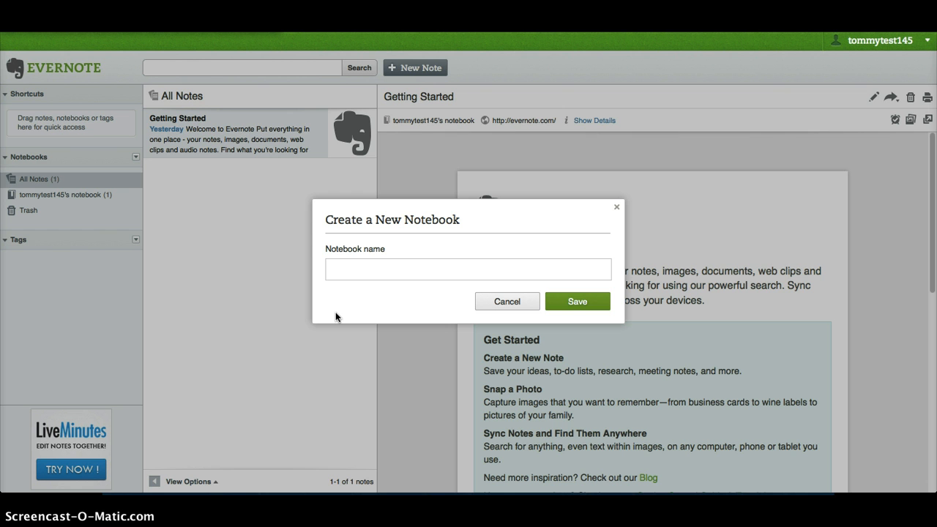
type("WD ELAR")
left_click(586, 300)
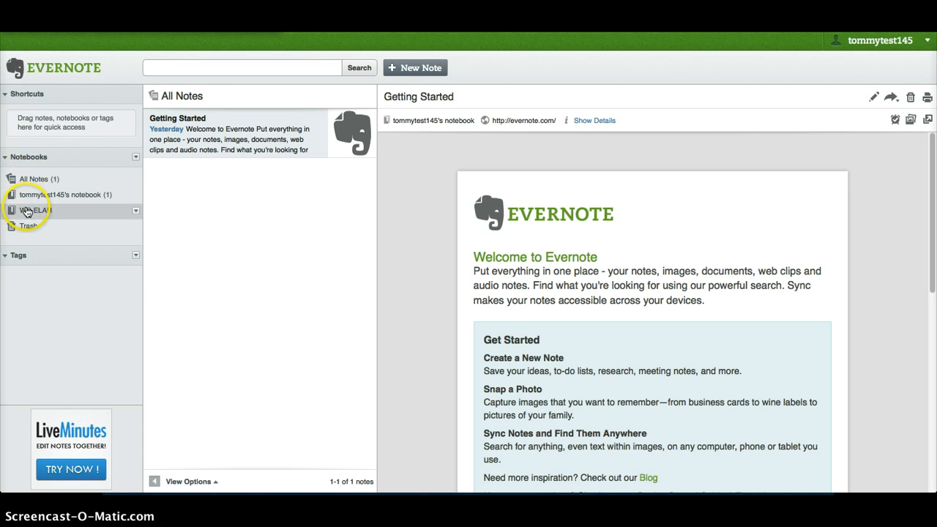
Create a second notebook named 'WD History'
left_click(136, 159)
left_click(162, 175)
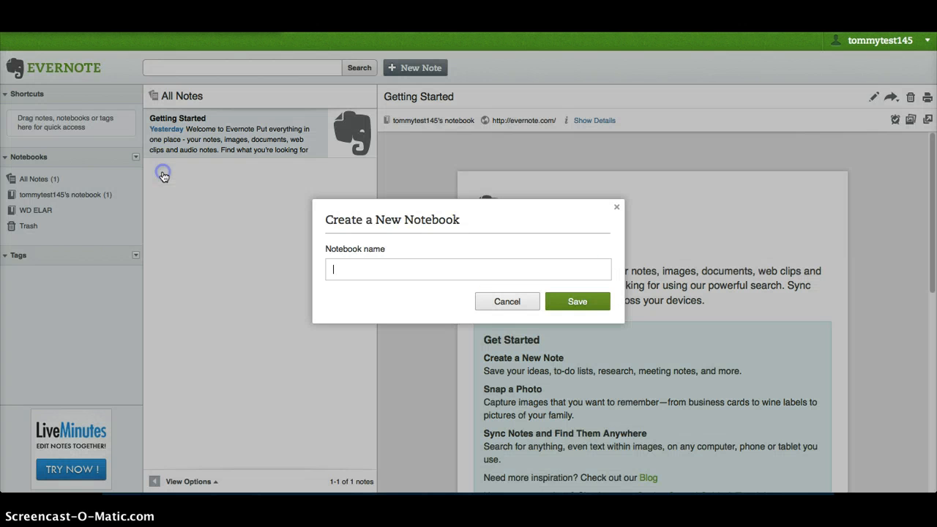
type("WD History")
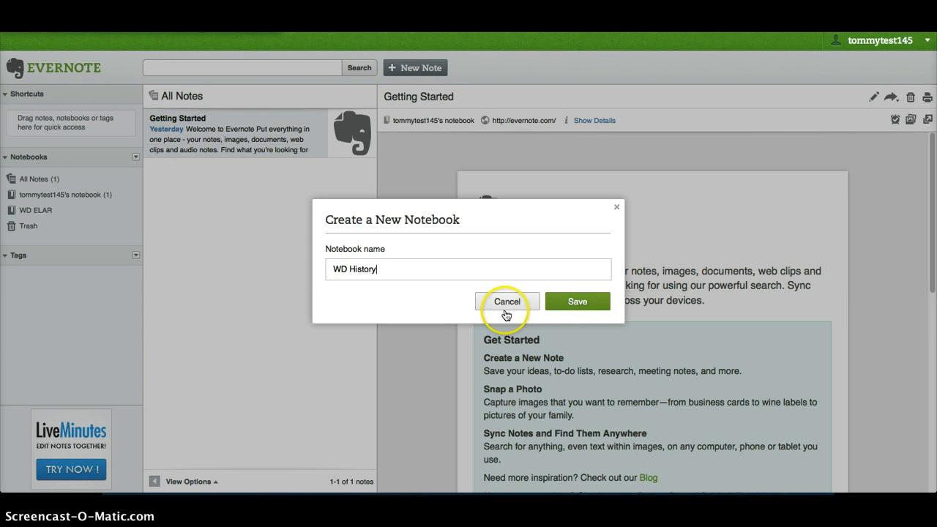
left_click(578, 304)
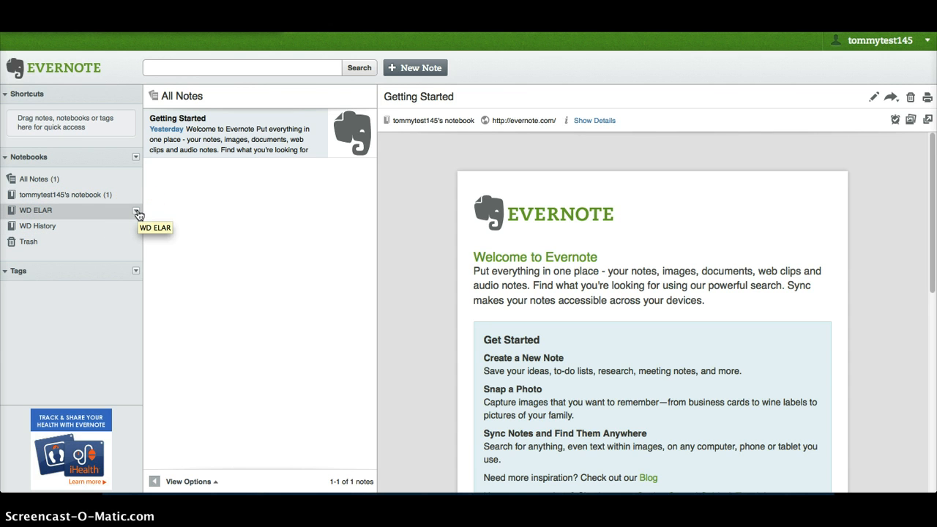
Dismiss the WD ELAR notebook's options menu and open the WD ELAR notebook
left_click(136, 211)
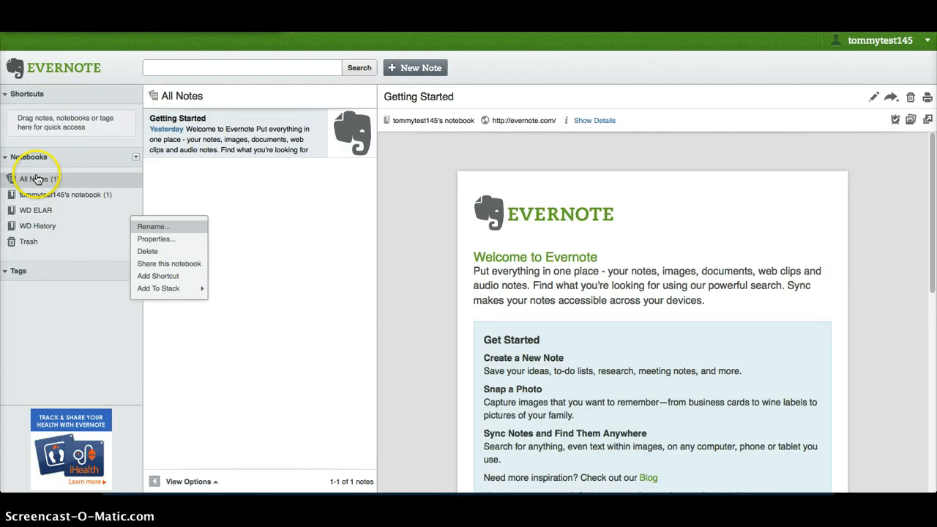
left_click(236, 199)
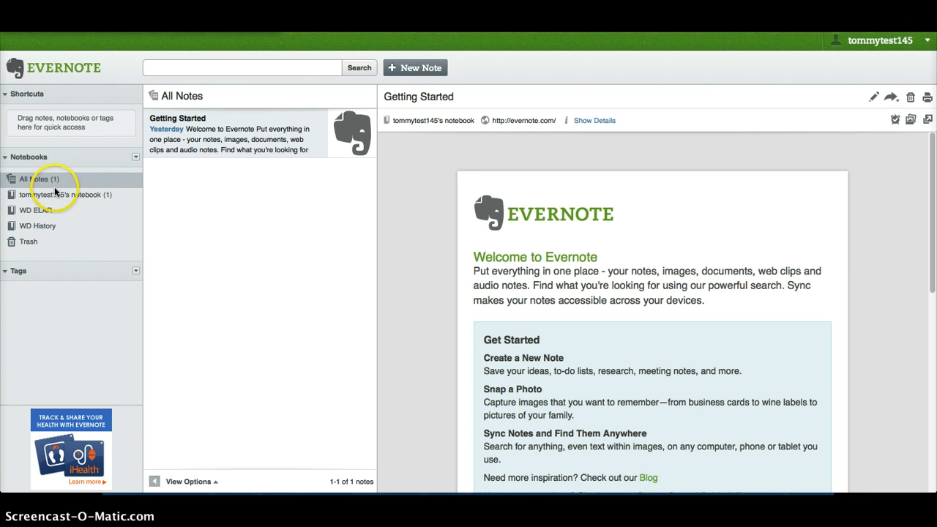
left_click(38, 212)
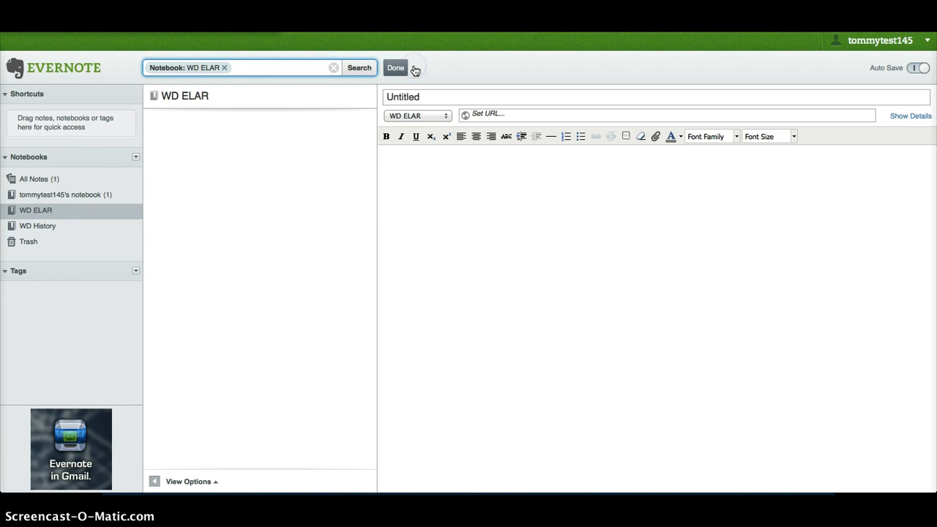
Keep WD ELAR as the notebook for the new note
left_click(176, 69)
left_click(225, 68)
left_click(446, 117)
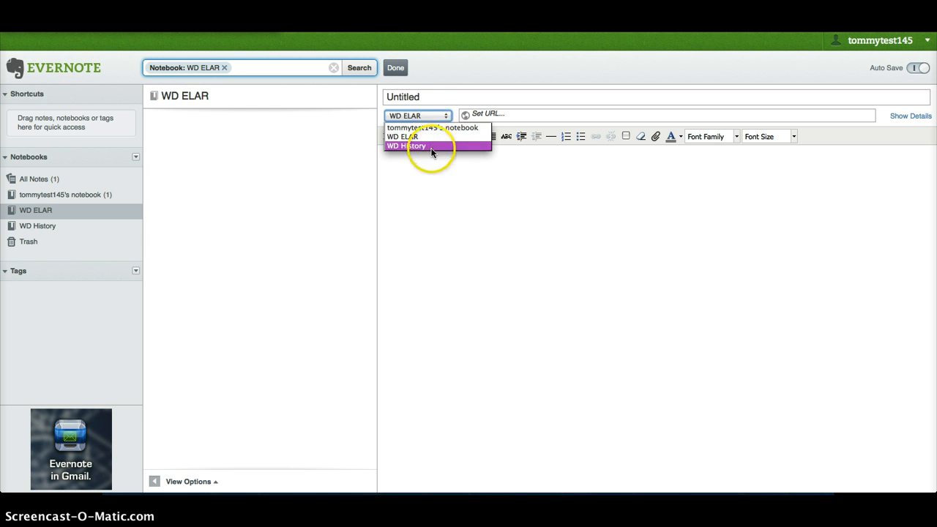
left_click(441, 117)
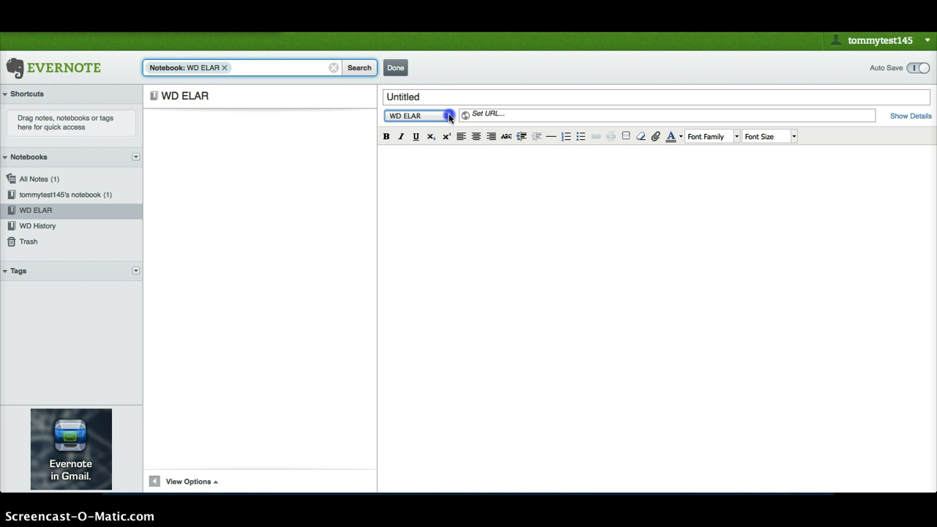
left_click(419, 158)
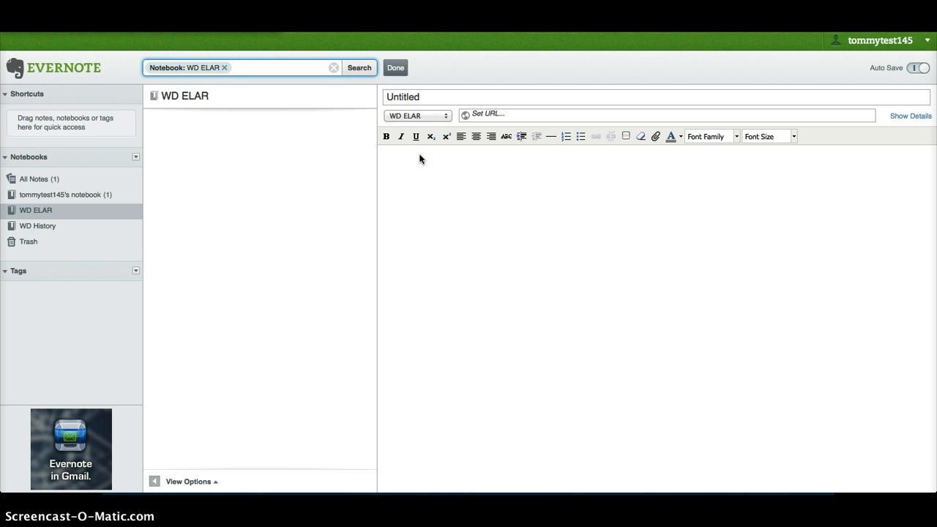
Title the note 'Parts of Speech' with body 'Noun - person, place, thing or idea....' and save it
left_click(405, 96)
type("Parts of Speech")
left_click(405, 154)
type("Noun - person, plac")
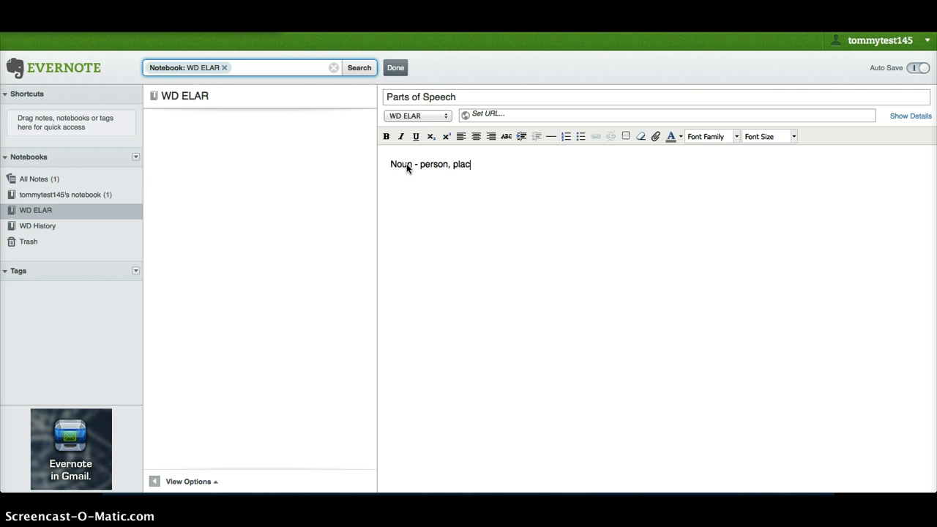
type("e, thing or idea....")
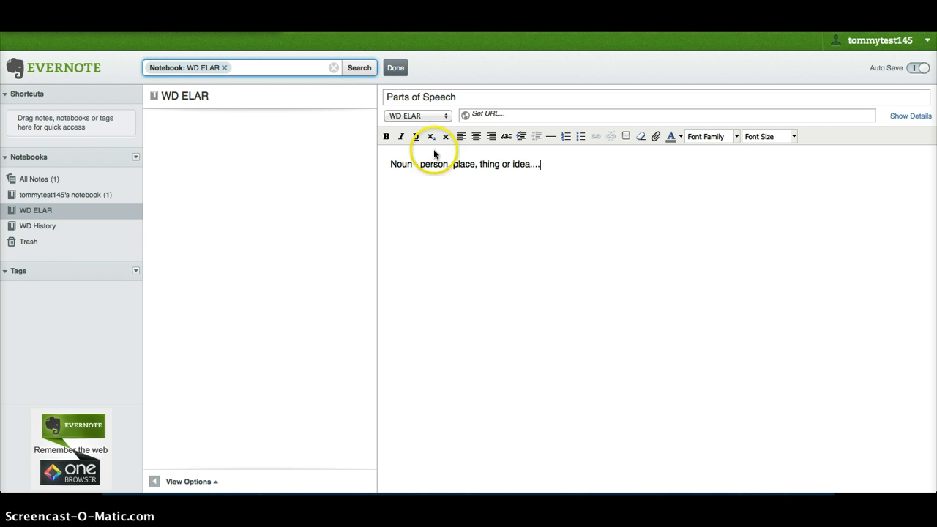
left_click(399, 71)
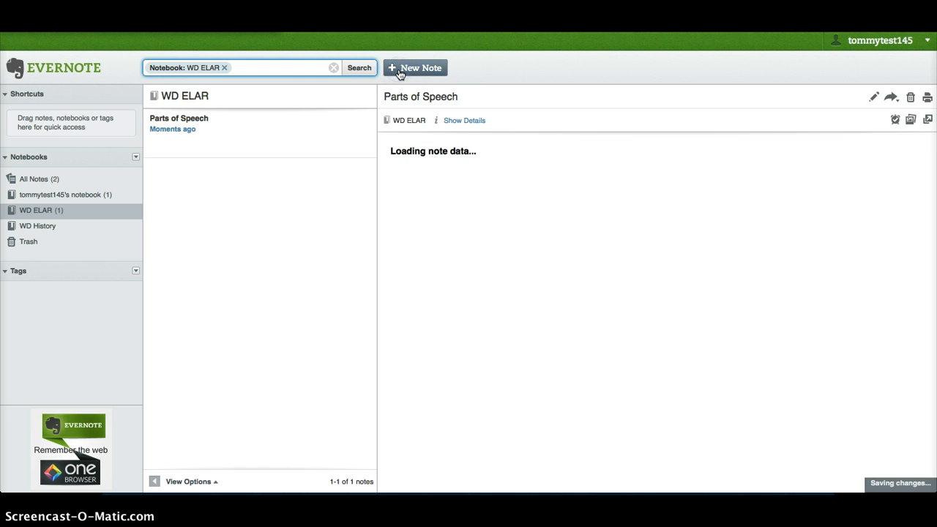
left_click(216, 142)
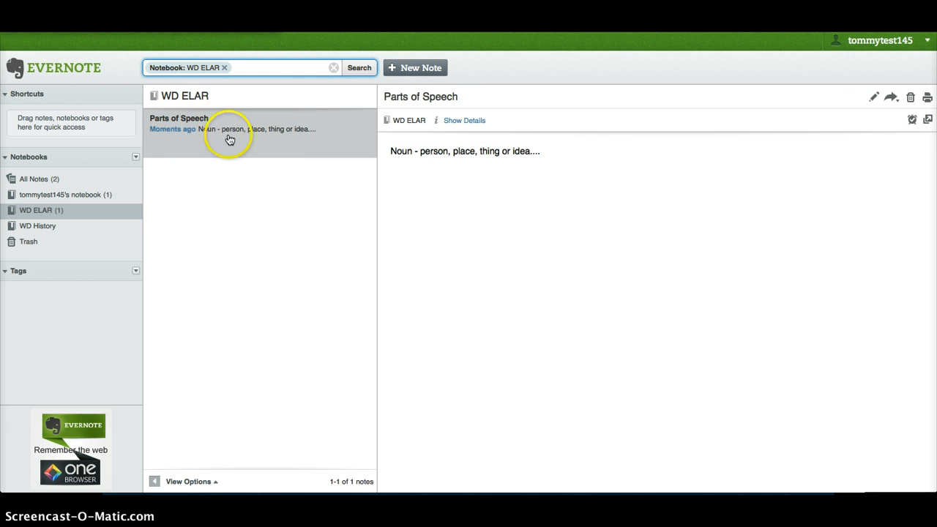
left_click(416, 68)
Save a note titled 'Writing elements' with 'Themes' and 'Thesis statement' on separate lines
left_click(411, 102)
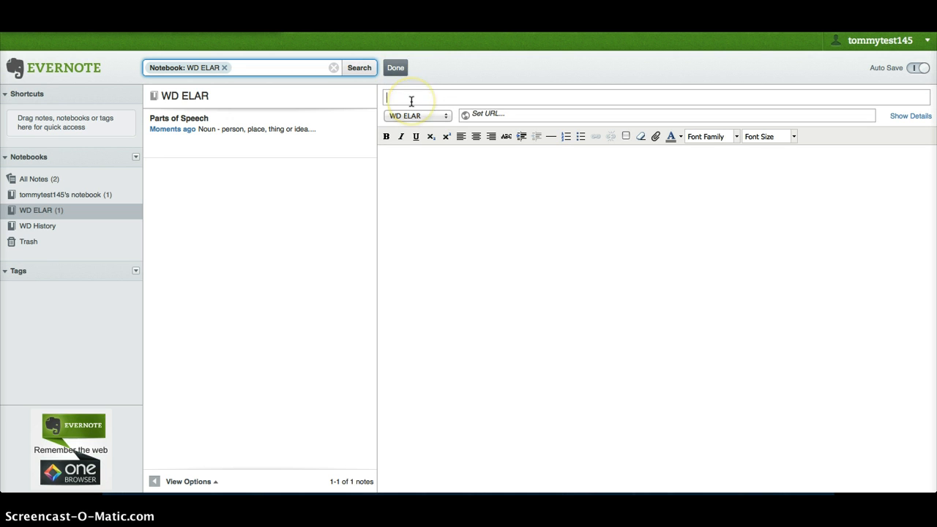
type("Writing elements")
left_click(435, 198)
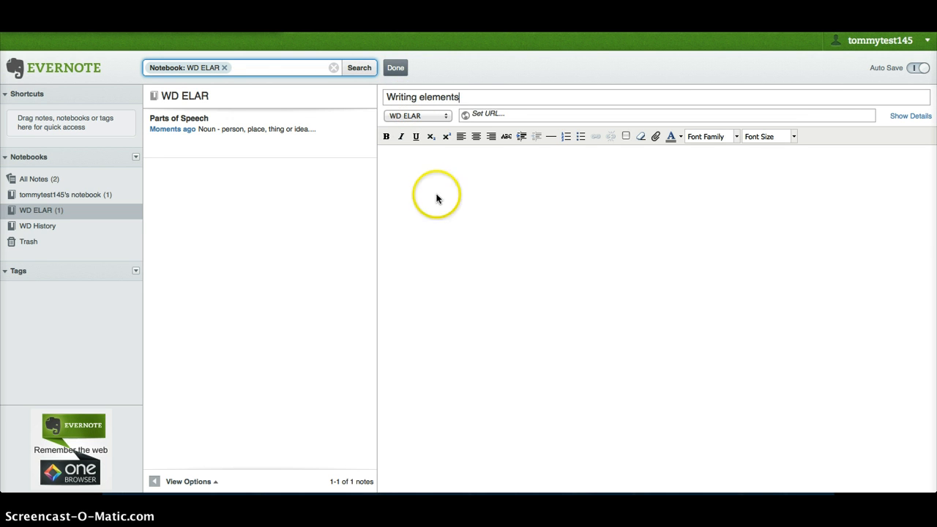
type("Thme")
key("BackSpace")
key("BackSpace")
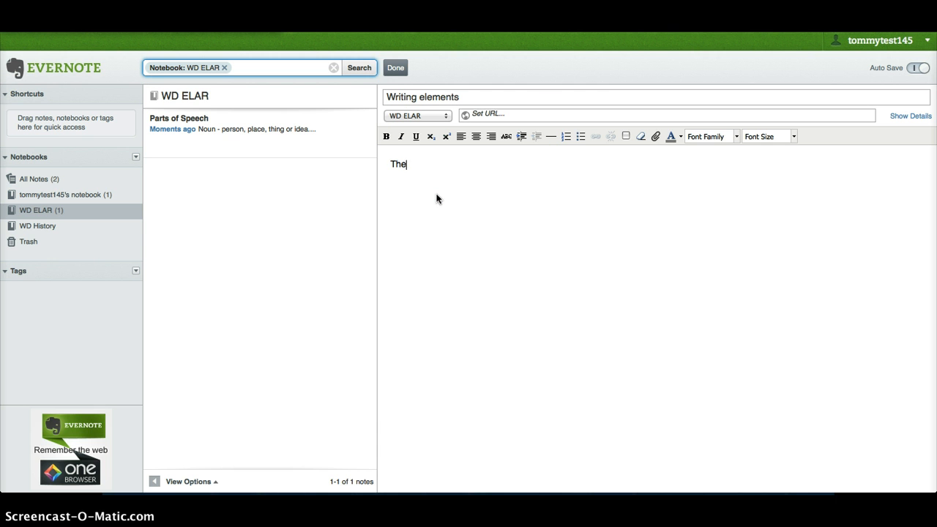
type("emes")
key("Return")
type("Thesis statement")
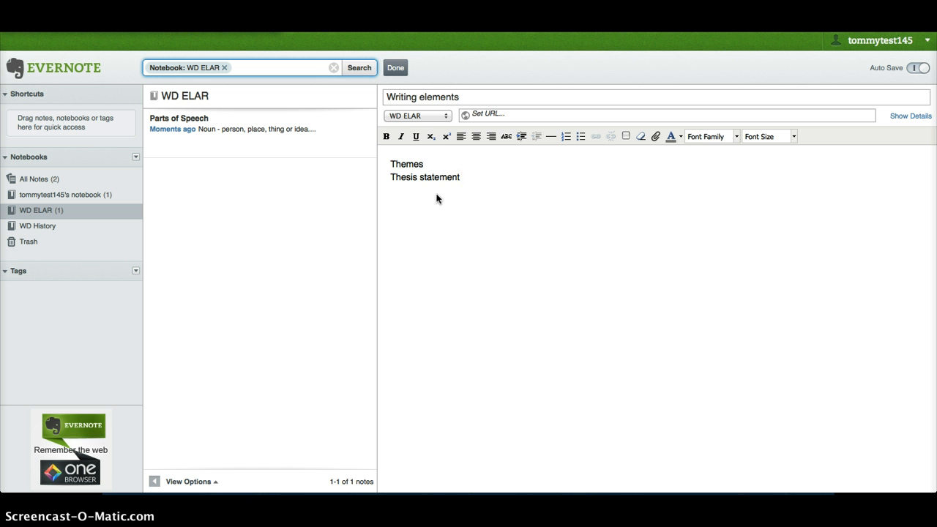
left_click(396, 69)
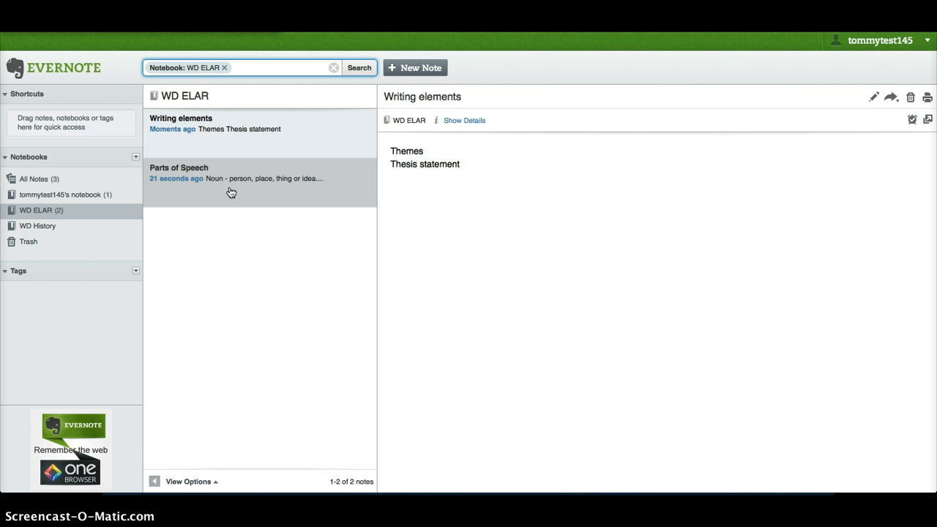
Open the Parts of Speech note and switch it into editing mode
left_click(230, 188)
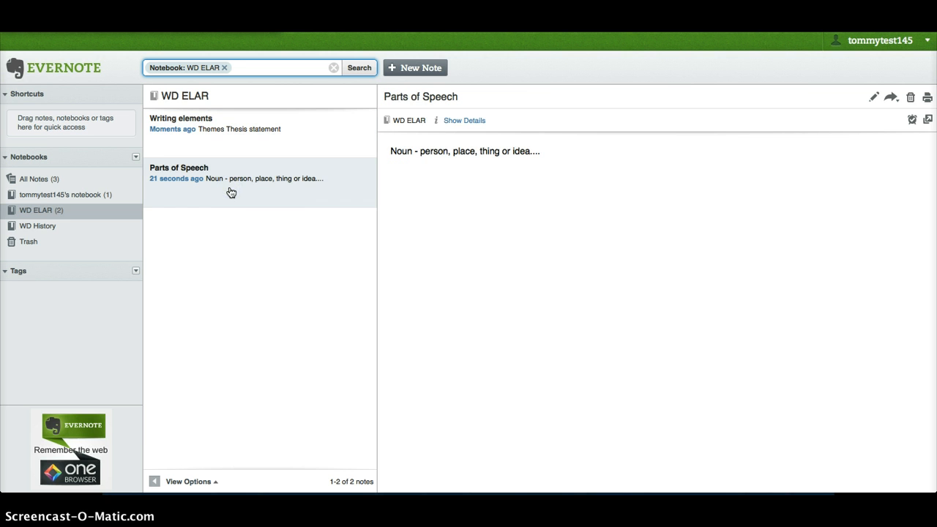
left_click(537, 151)
left_click_drag(536, 151, 542, 151)
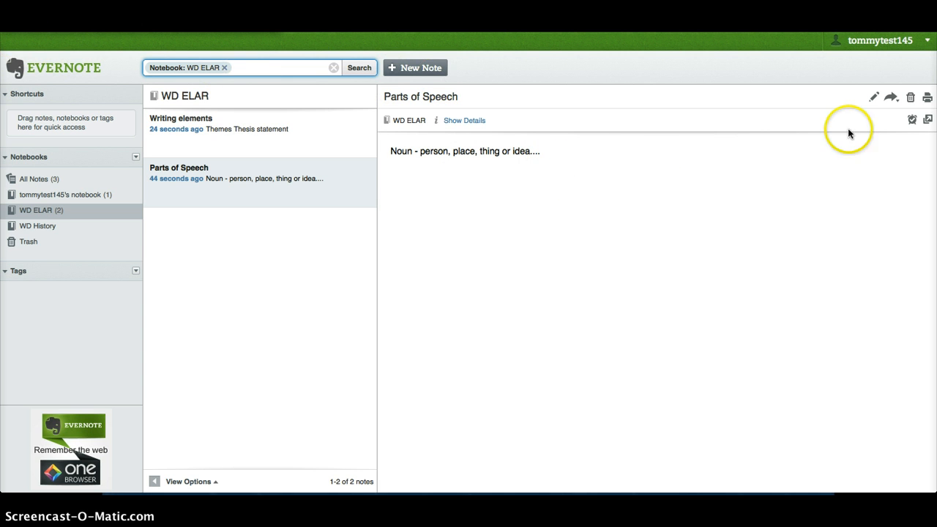
left_click(874, 99)
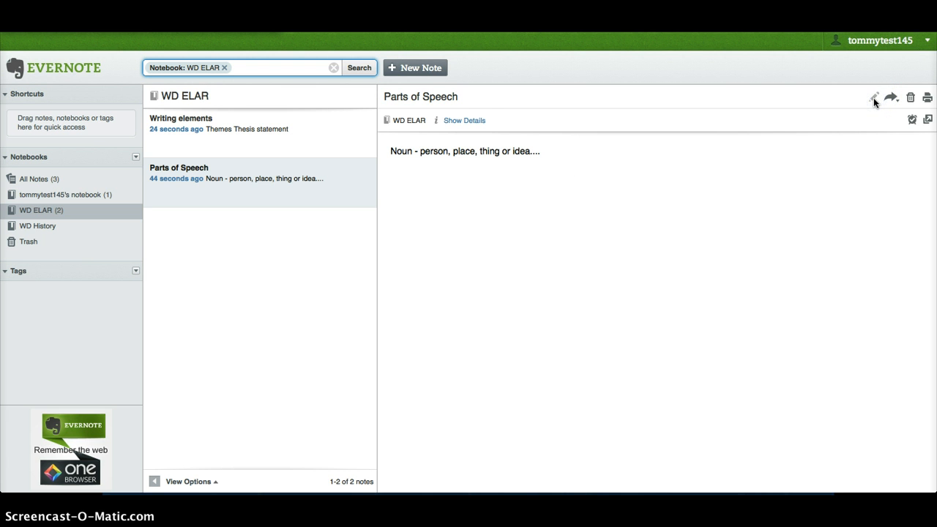
left_click(874, 99)
Add placeholder lines 'jfkaljkaf' and 'jkfaljdf;' below the Noun line and save
left_click(590, 164)
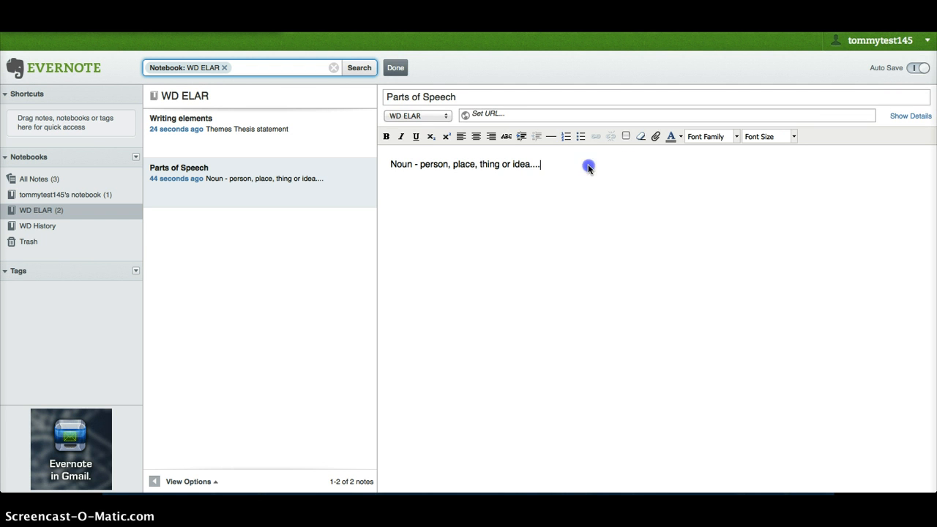
key("Return")
type("jfkaljkaf")
key("Return")
type("jkfaljdf;")
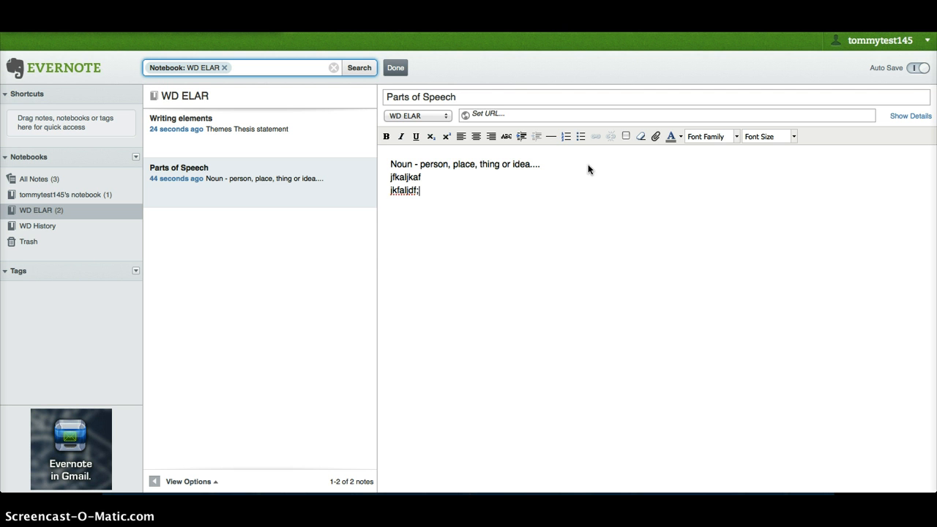
left_click(395, 68)
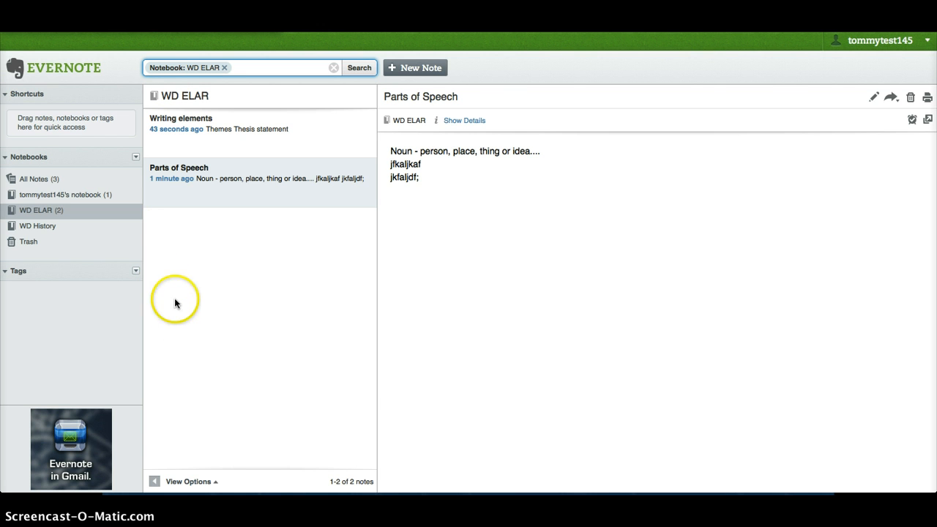
left_click(196, 483)
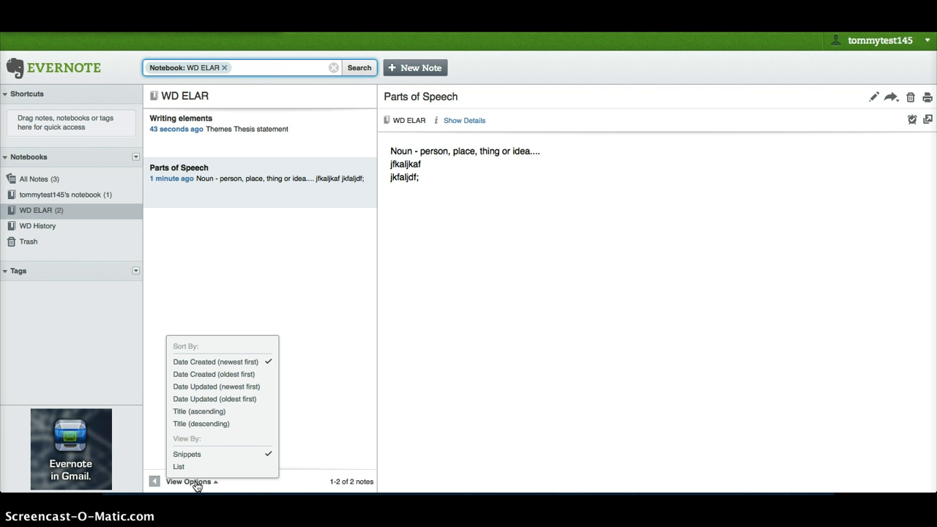
left_click(196, 485)
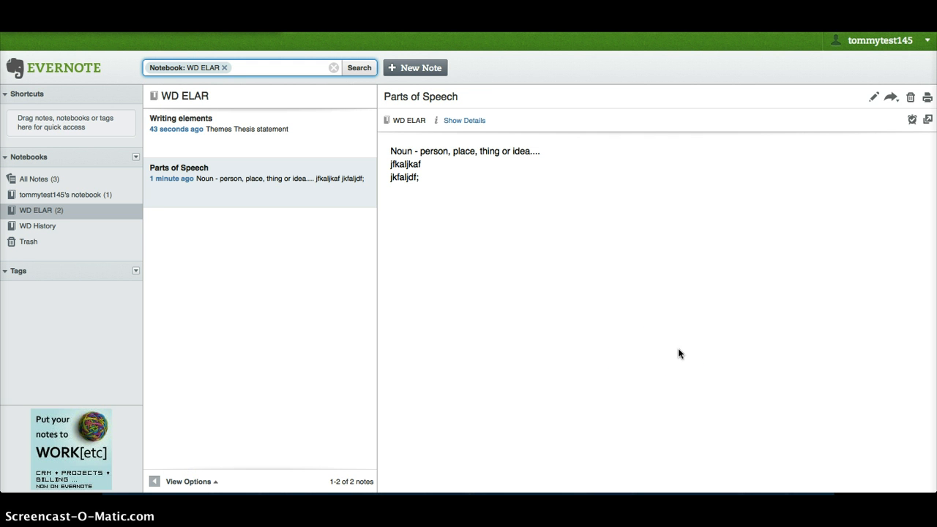
left_click(891, 99)
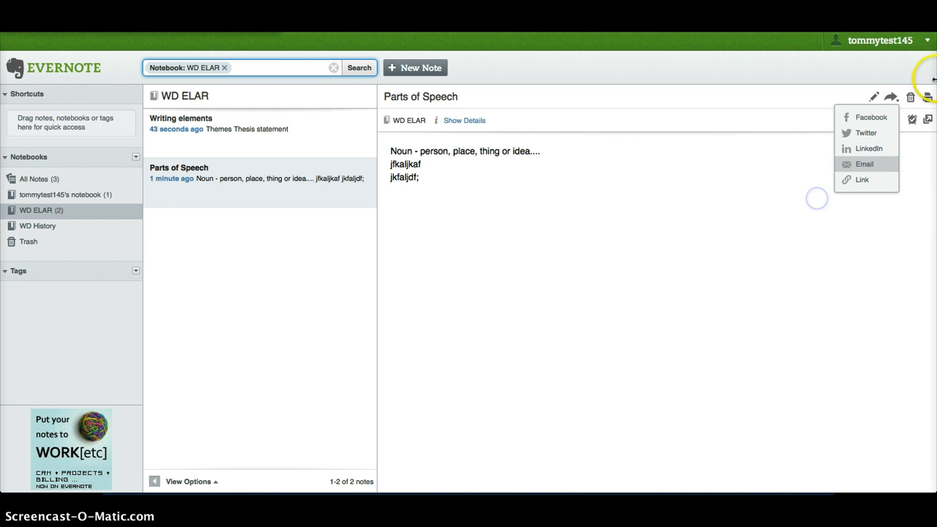
Close the Share menu and add a reminder to the Parts of Speech note
left_click(891, 97)
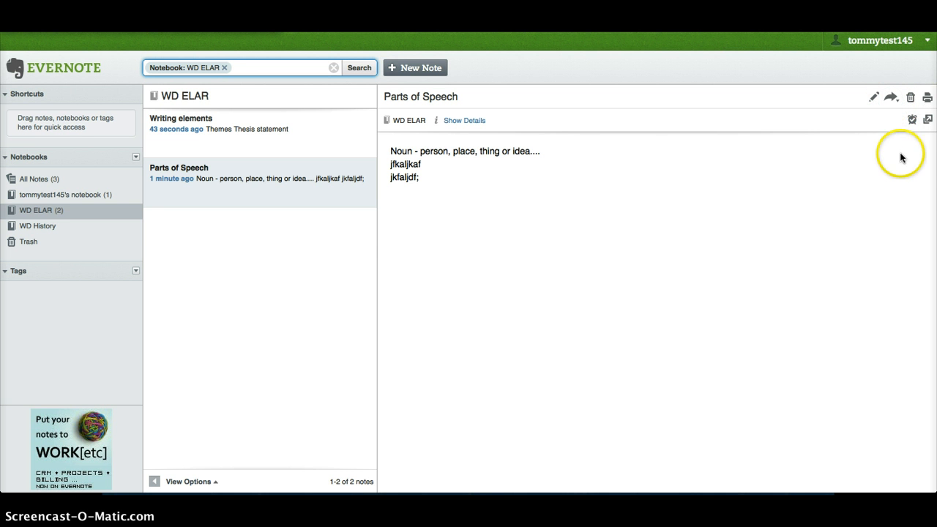
left_click(913, 122)
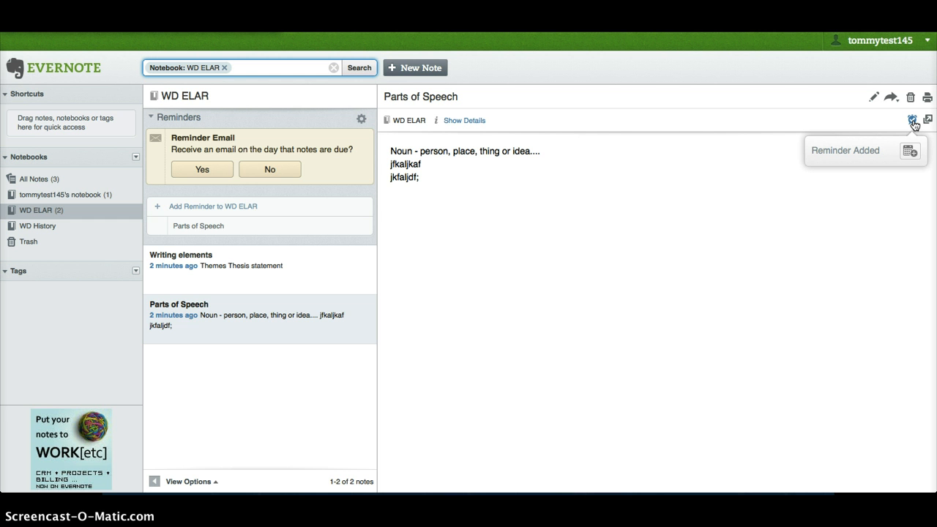
Dismiss the Reminder Added notice and Reminders panel by selecting the note body
left_click(656, 171)
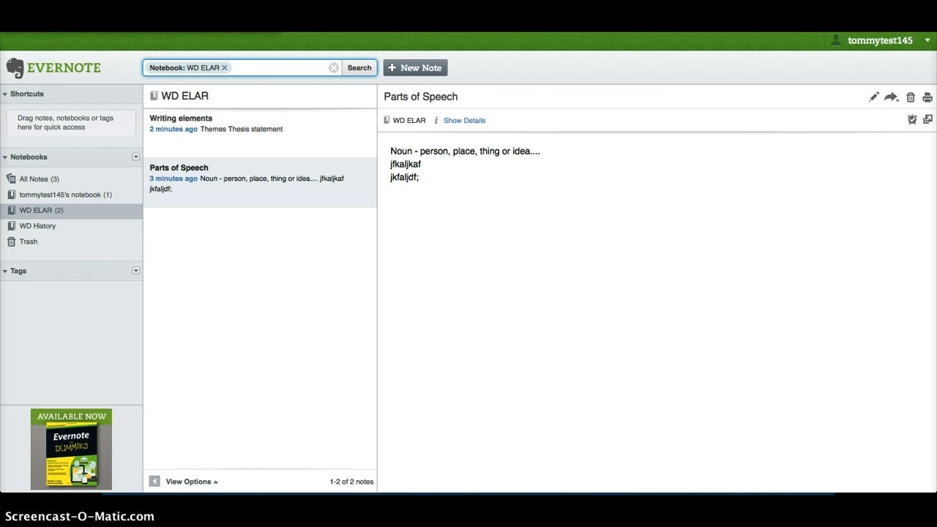
left_click(875, 97)
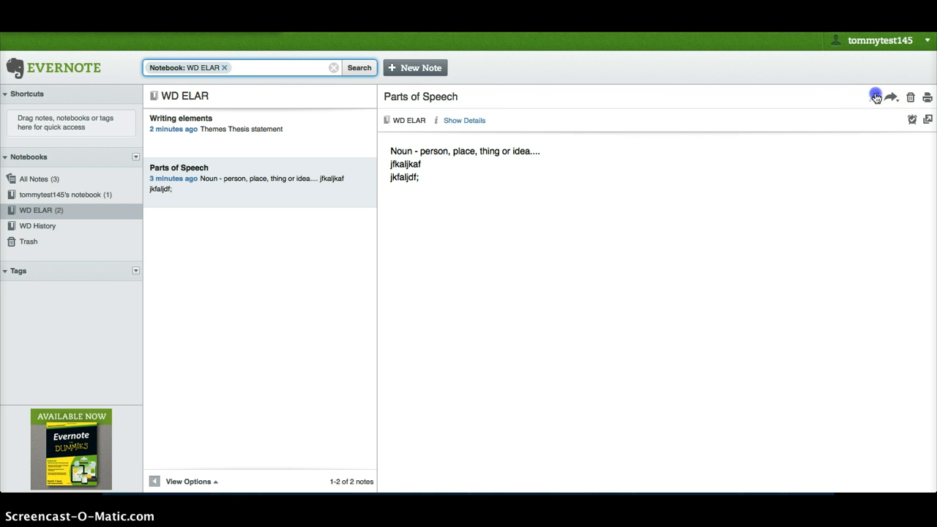
left_click(684, 243)
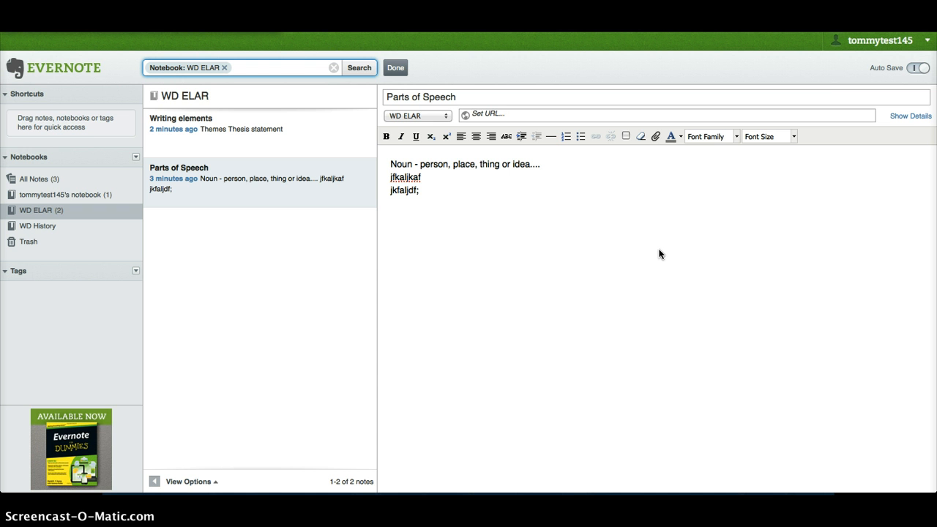
left_click(656, 138)
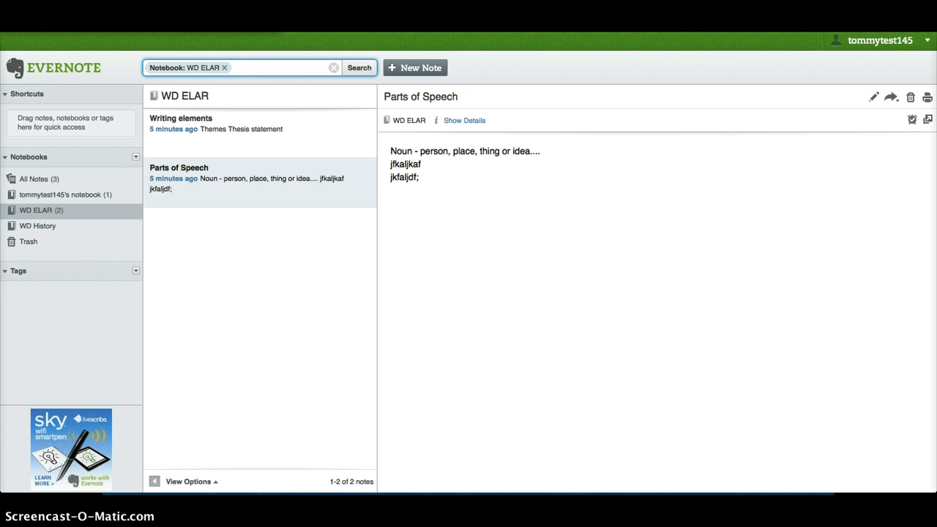
Choose Log Out from the account menu at the top right
left_click(894, 47)
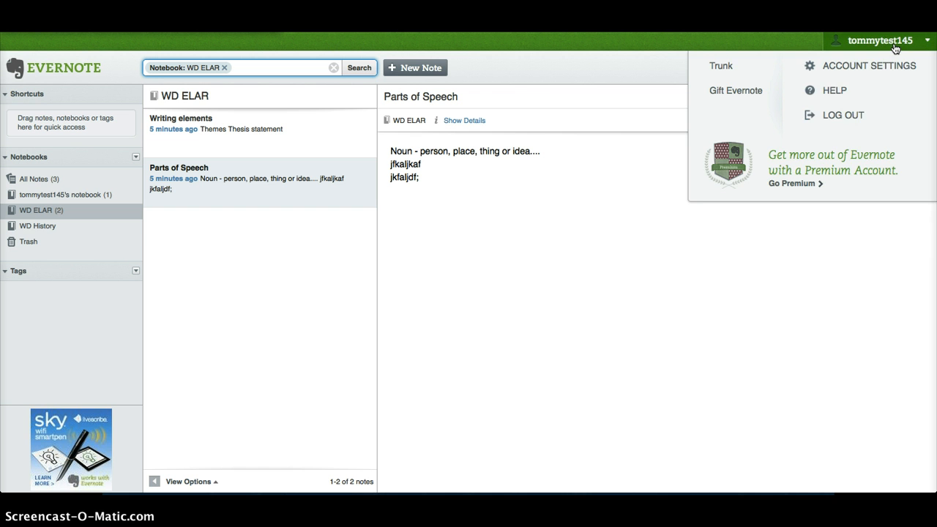
left_click(843, 118)
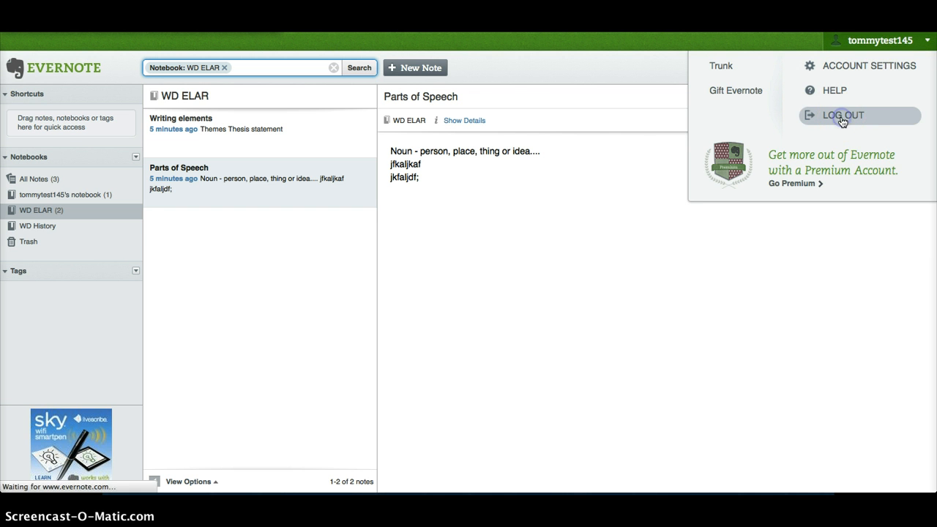